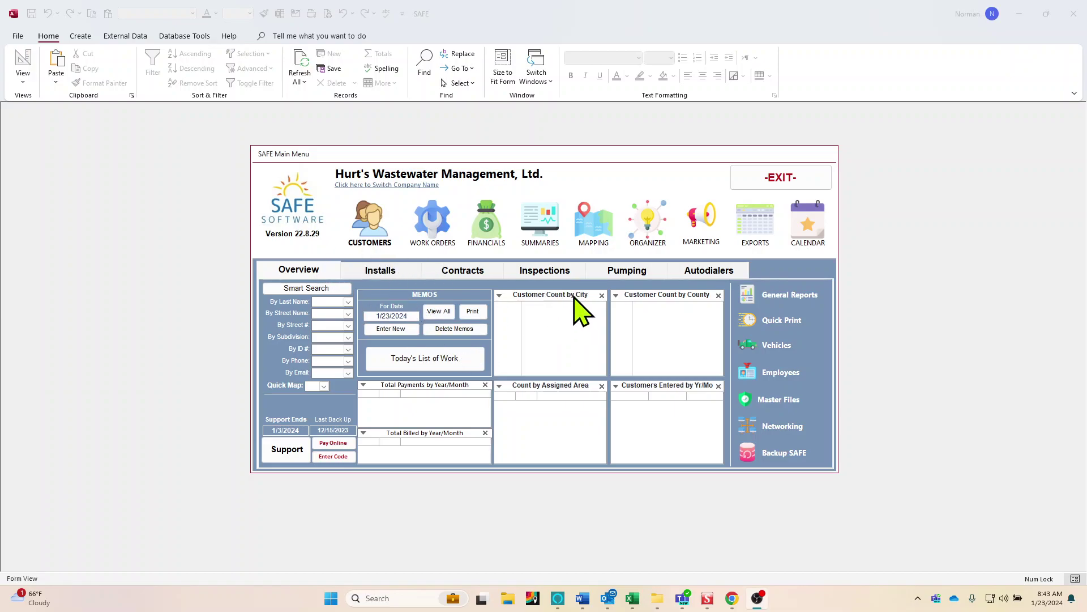
# - Limit the inspections-due listing to 1/1/2024 through 1/31/2024 and sort it by Area / GPS
pyautogui.click(563, 274)
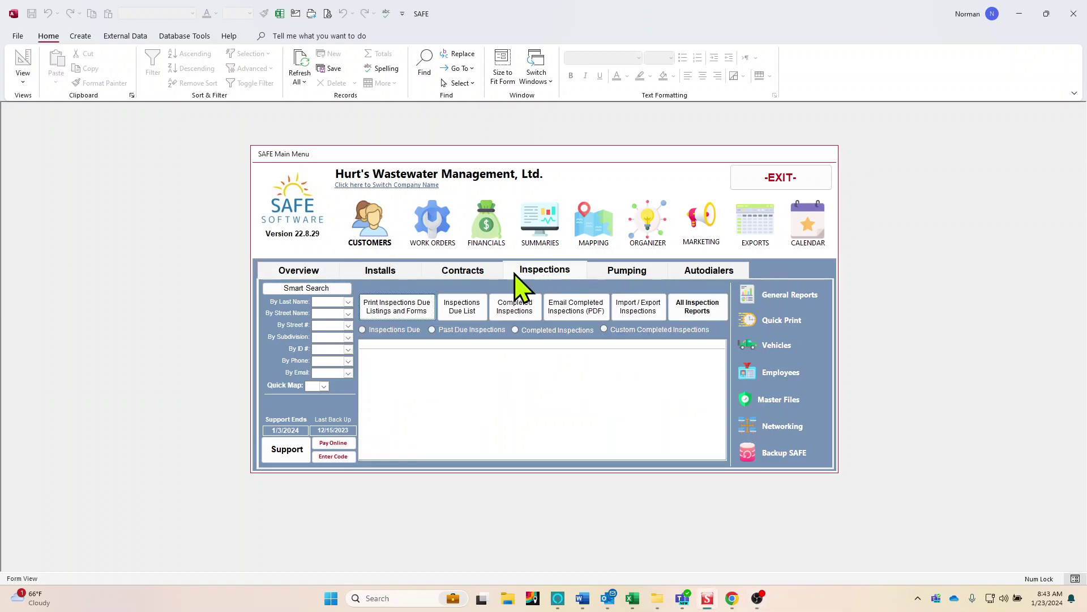
pyautogui.click(407, 309)
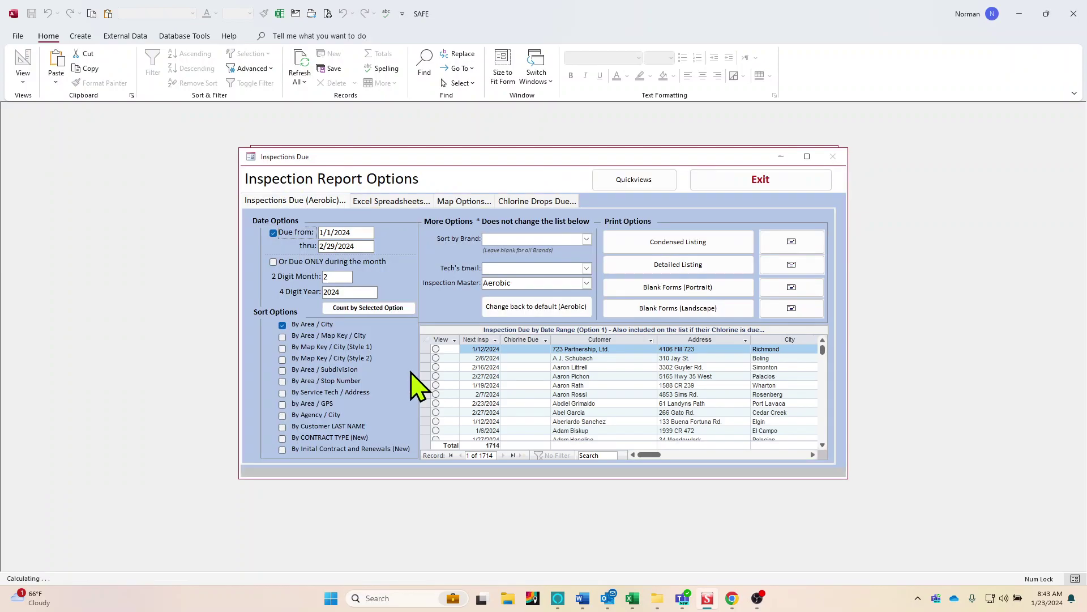
pyautogui.click(365, 233)
pyautogui.press('Return')
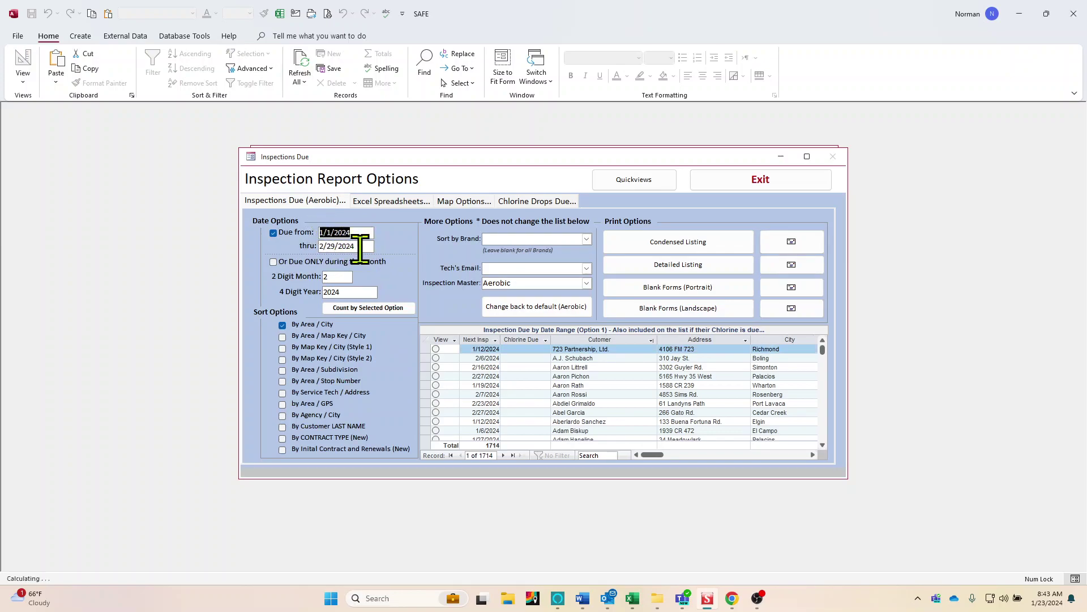
pyautogui.press('Tab')
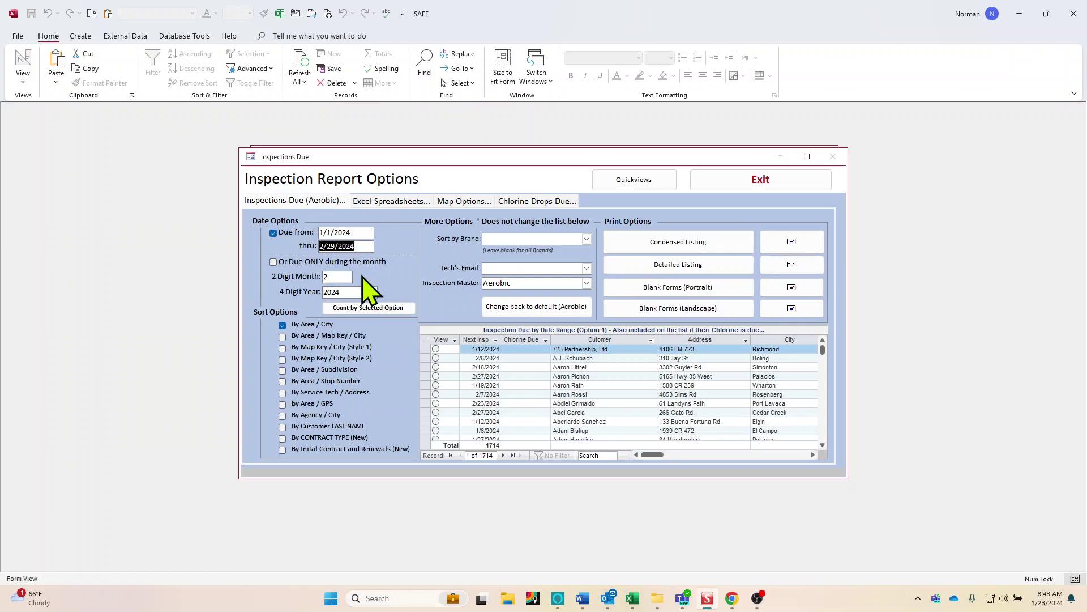
pyautogui.write('01')
pyautogui.press('Return')
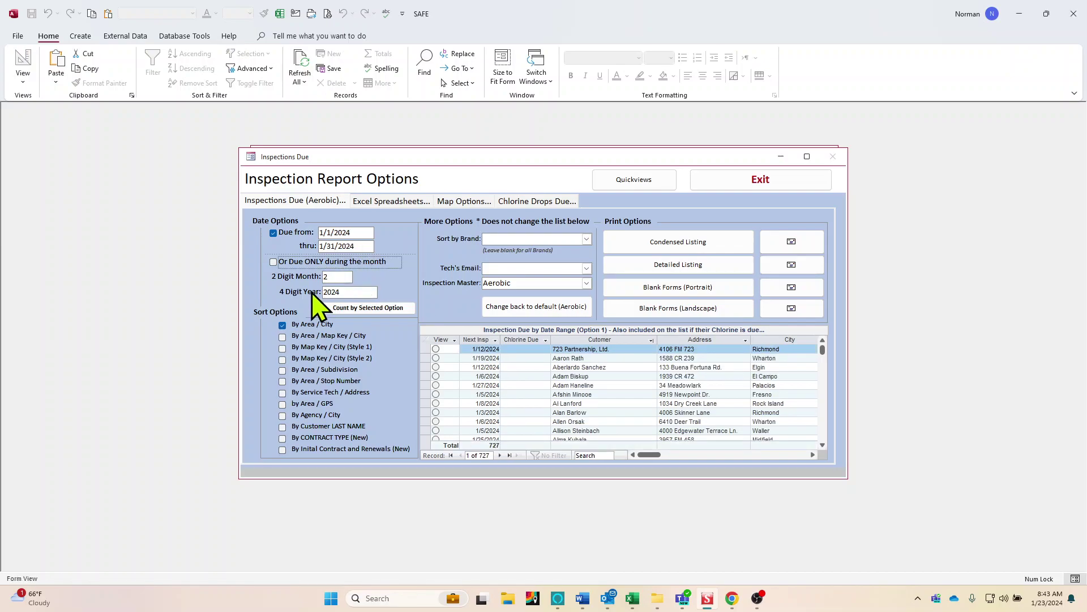
pyautogui.click(283, 405)
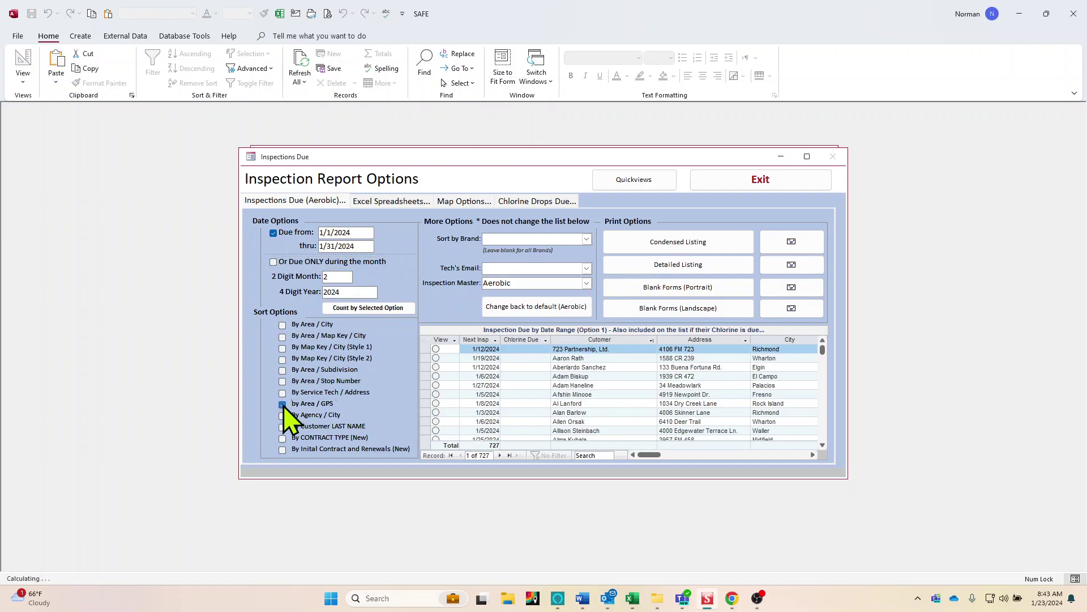
# - Export the GPS listing for Excel, opening it as Inspections by GPS.xlsx
pyautogui.click(383, 203)
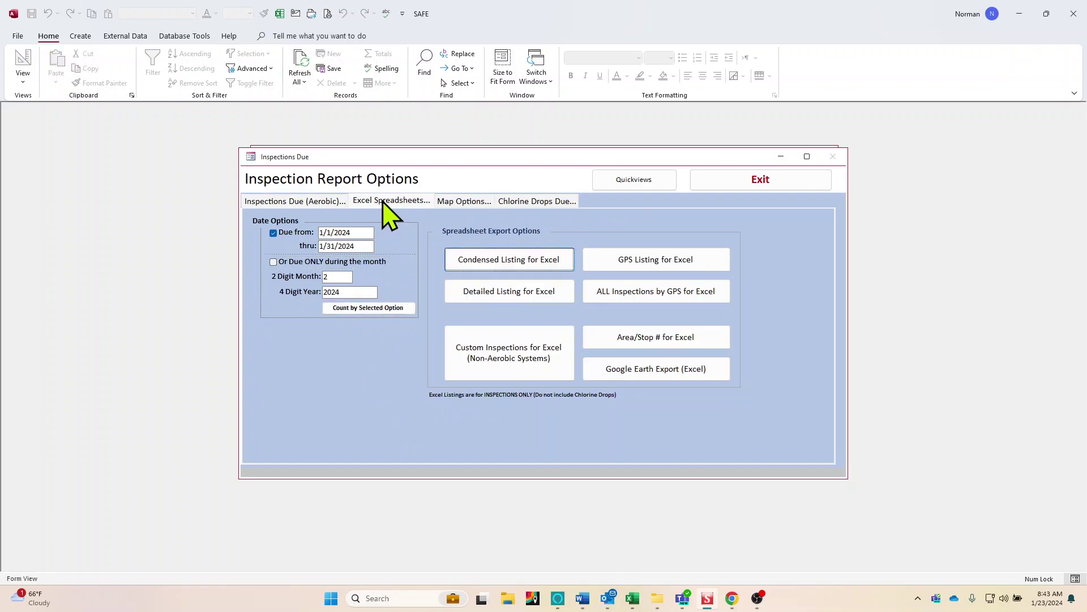
pyautogui.click(649, 262)
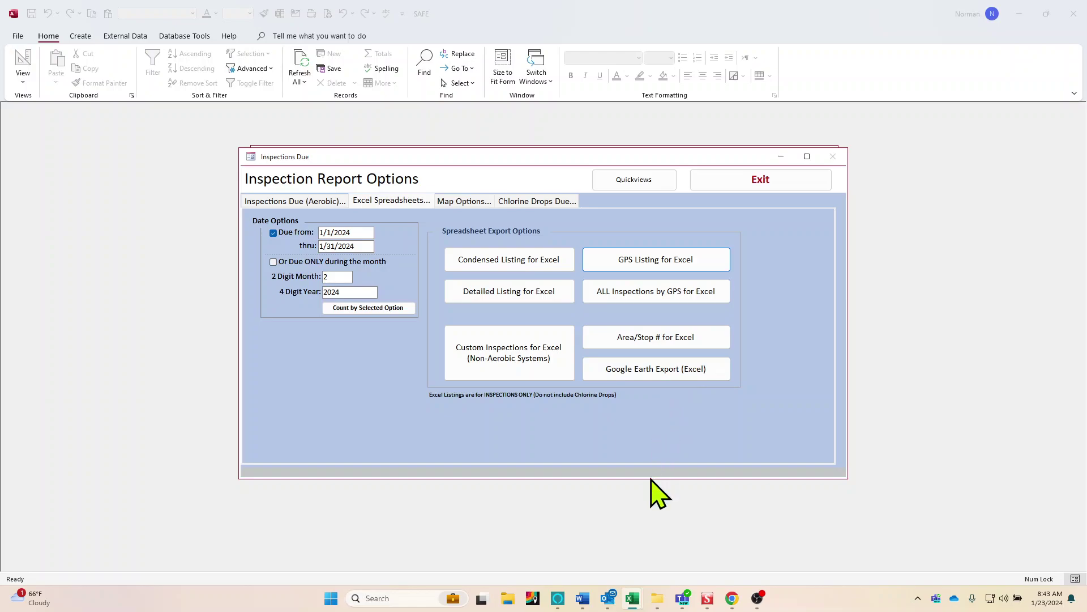
pyautogui.moveTo(632, 601)
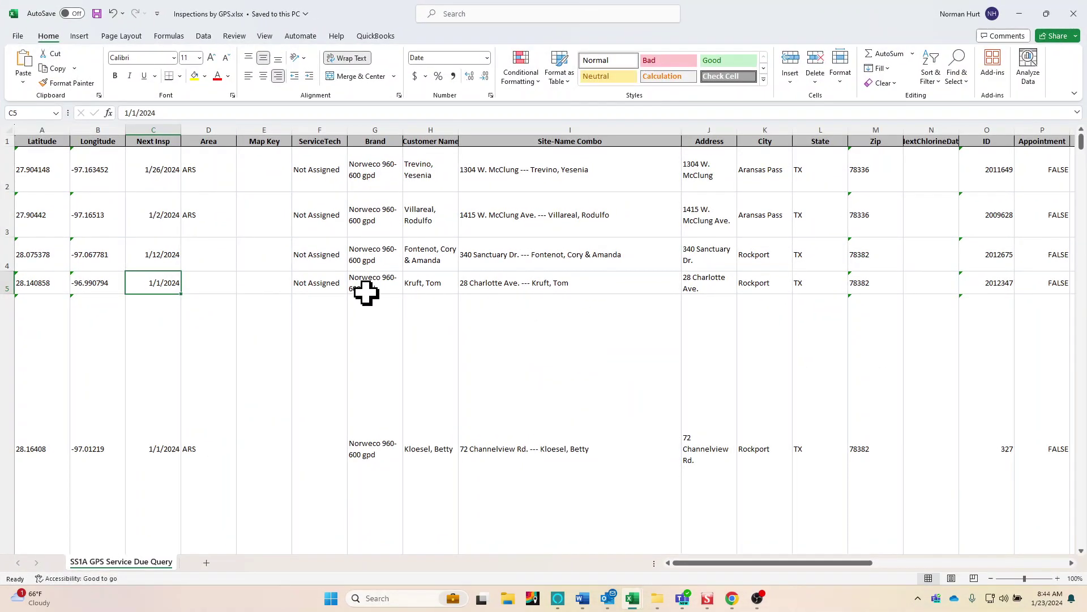
# - Save the workbook as Text (Tab delimited) named 'Jan 2024.txt', then close Excel
pyautogui.click(21, 37)
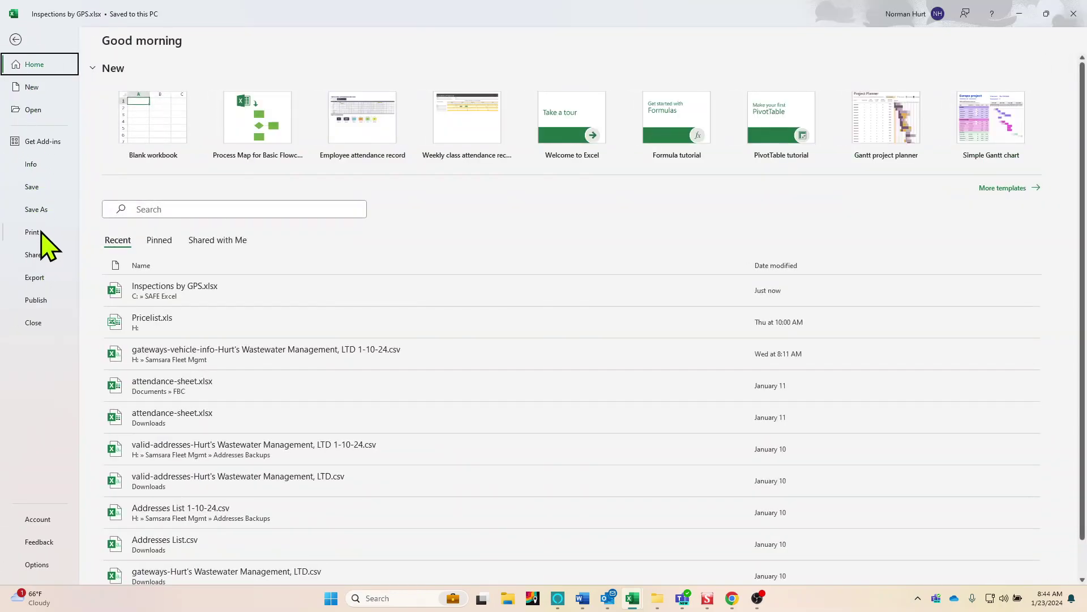
pyautogui.click(38, 210)
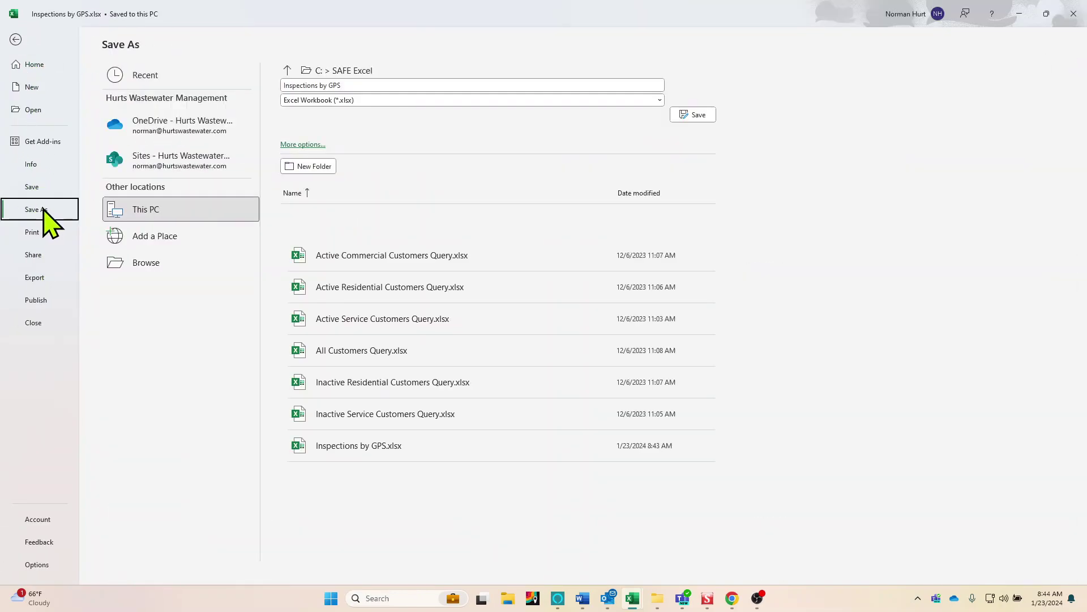
pyautogui.click(375, 85)
pyautogui.write('Jan 2024')
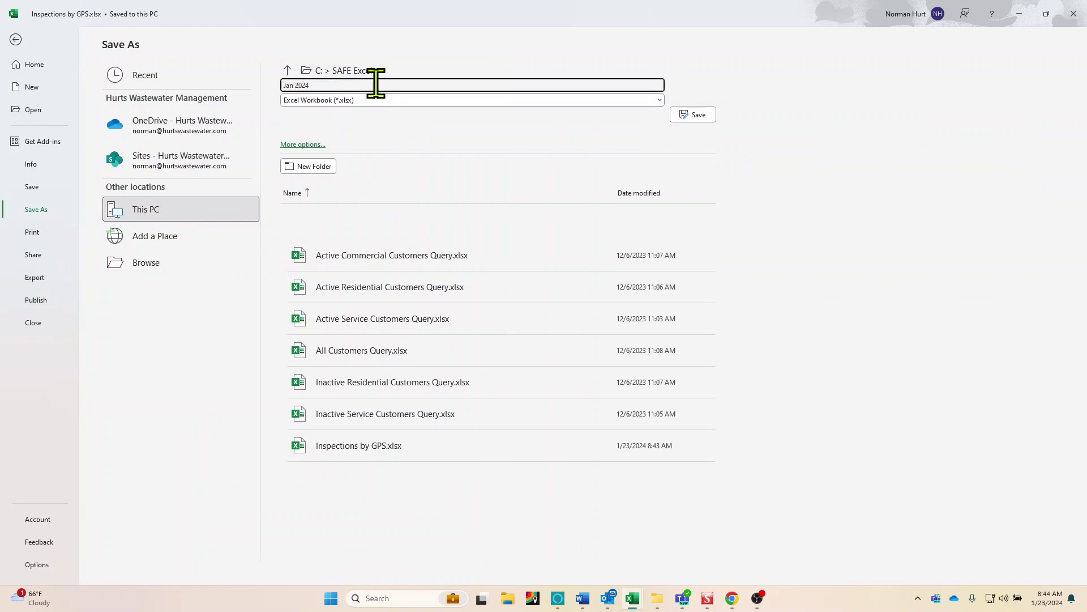
pyautogui.click(657, 102)
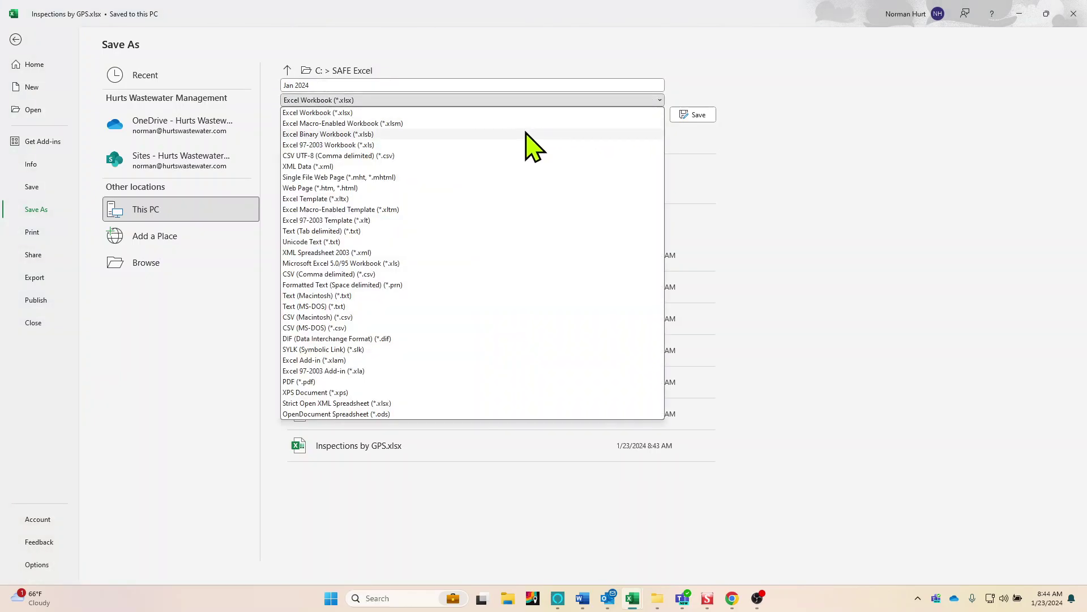
pyautogui.click(349, 231)
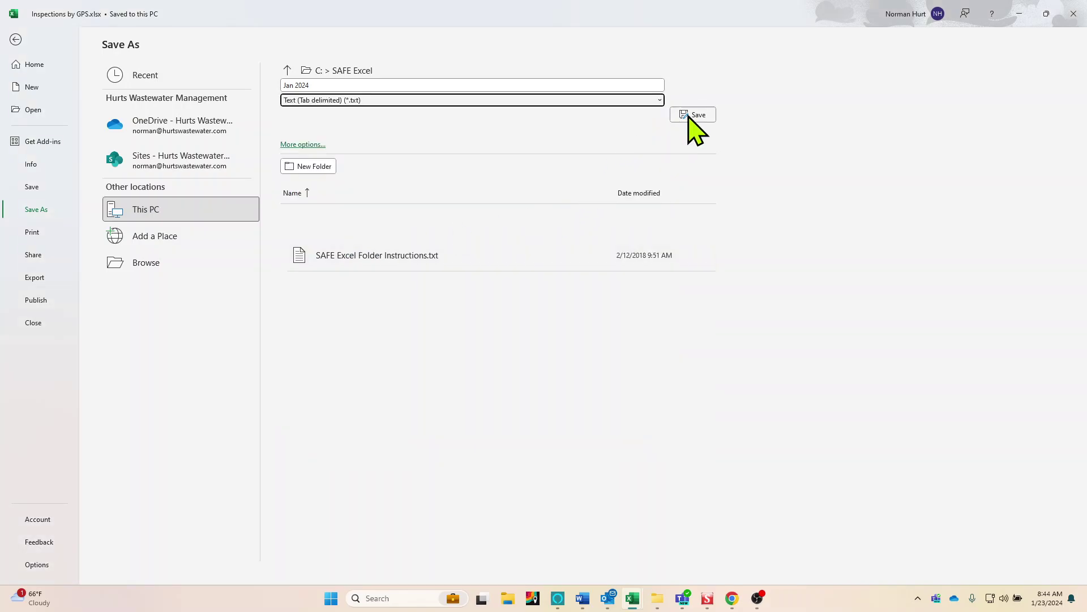
pyautogui.click(708, 113)
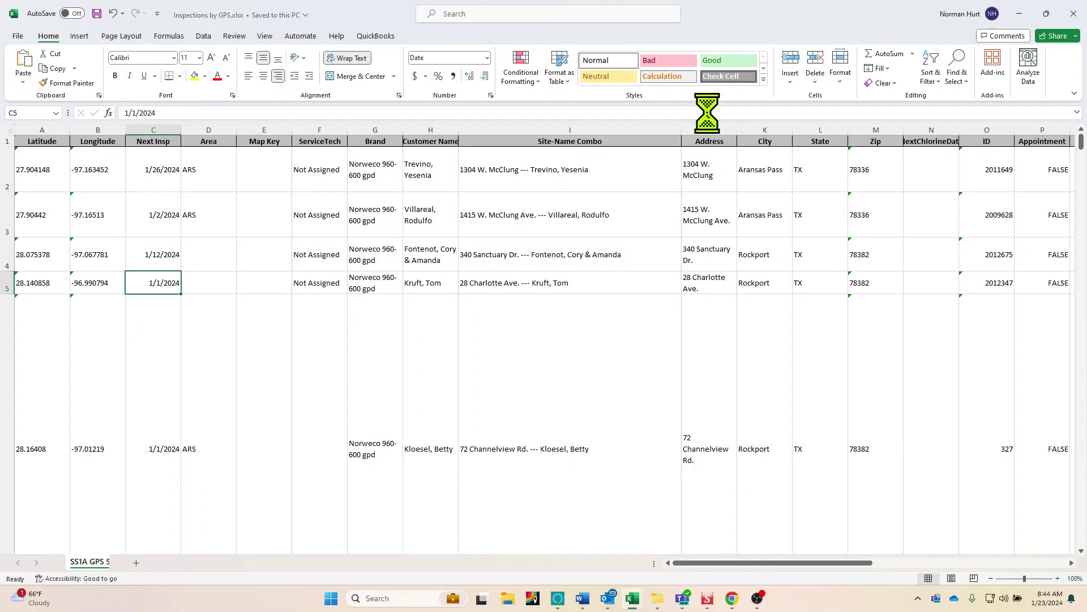
pyautogui.click(1073, 13)
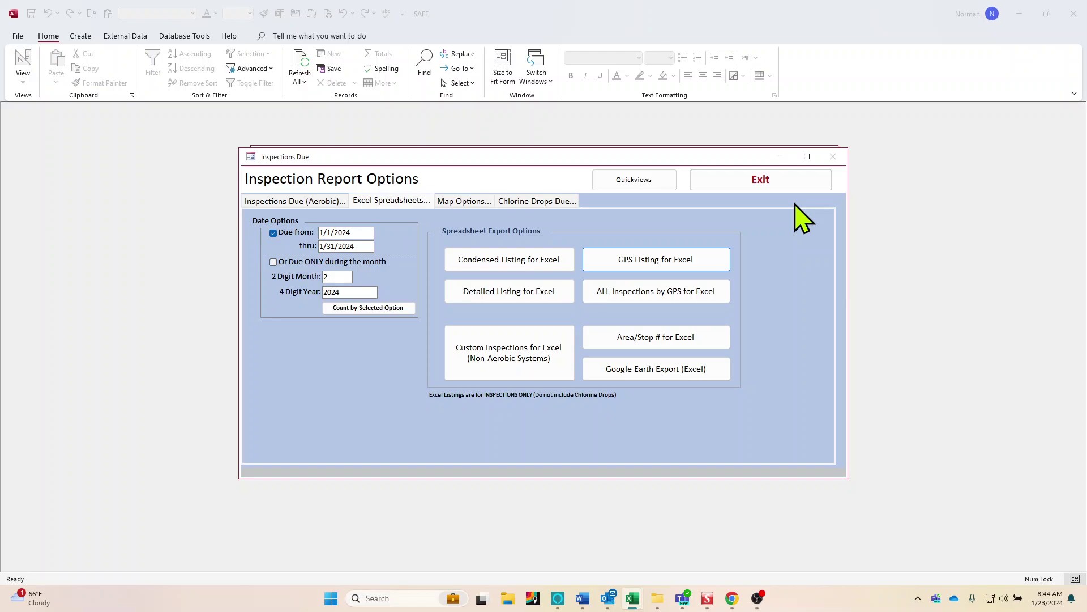
# - Exit the report options and start an export to Fort Bend County Environmental Health
pyautogui.click(772, 179)
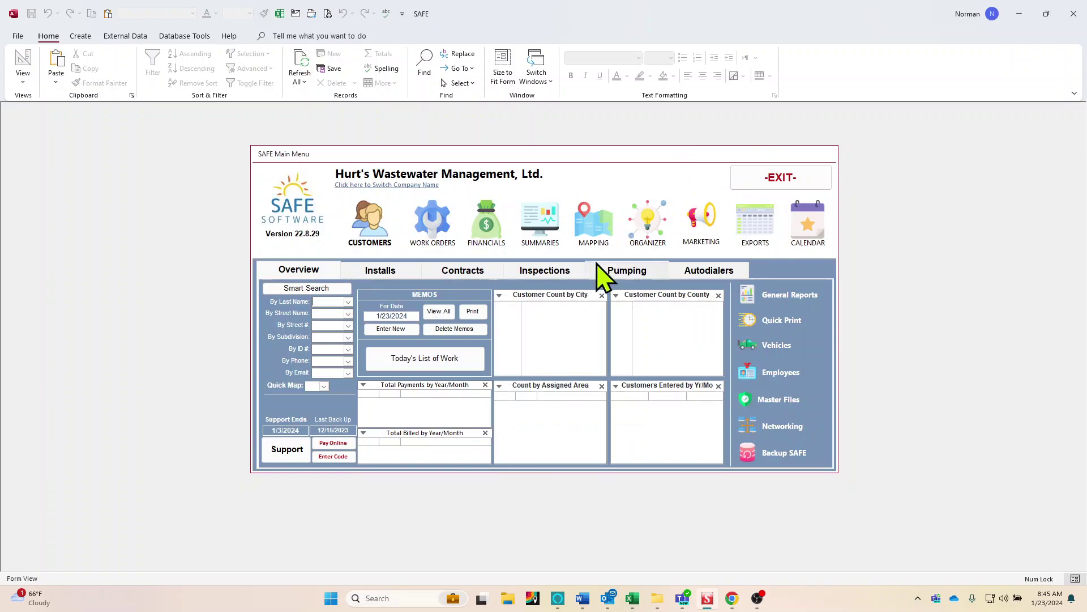
pyautogui.click(550, 271)
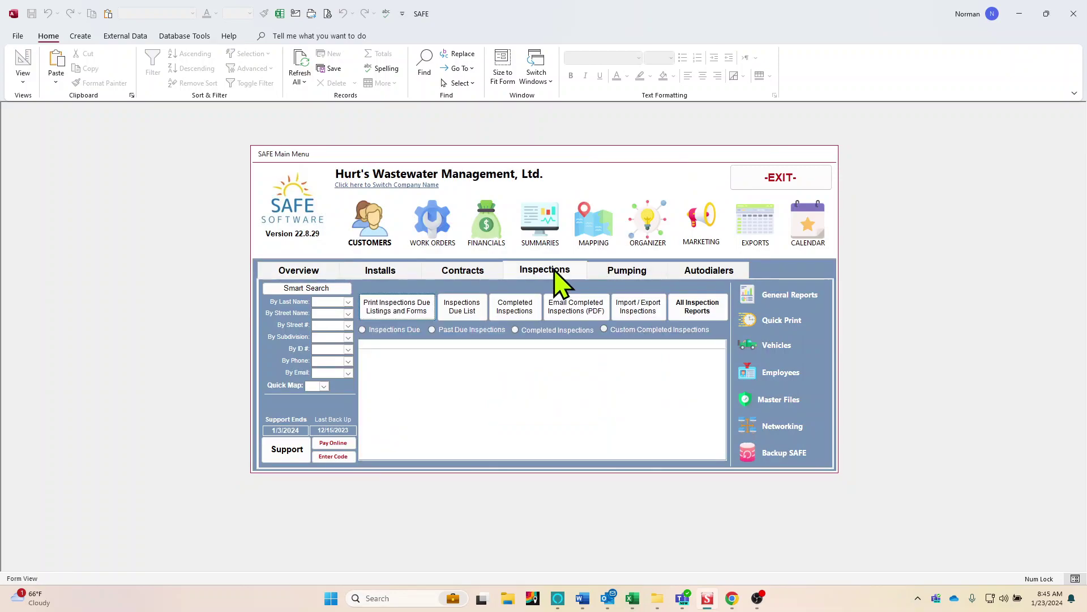
pyautogui.click(646, 314)
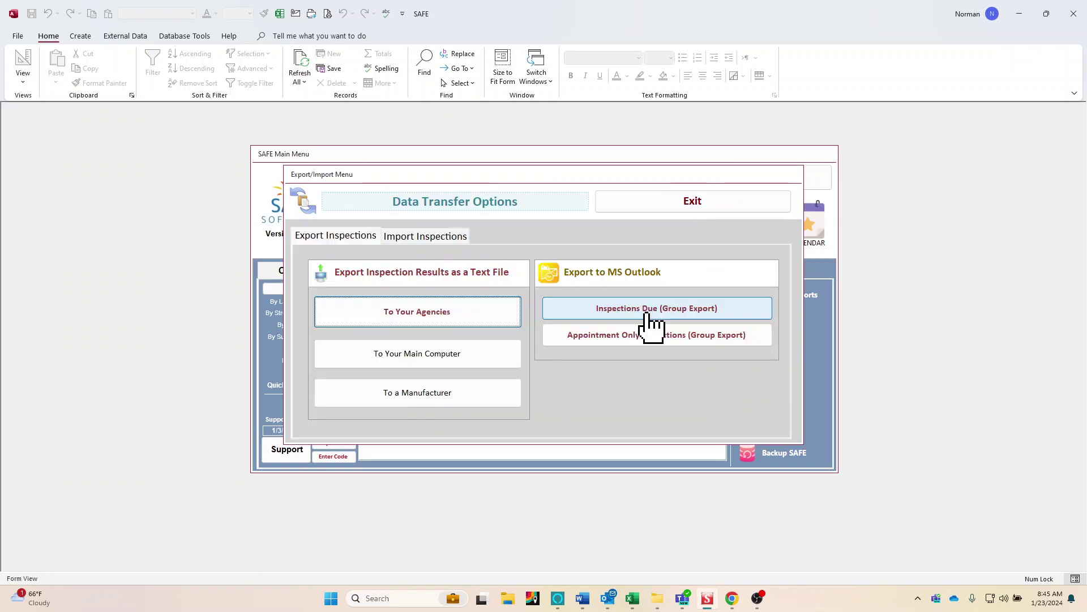
pyautogui.click(468, 320)
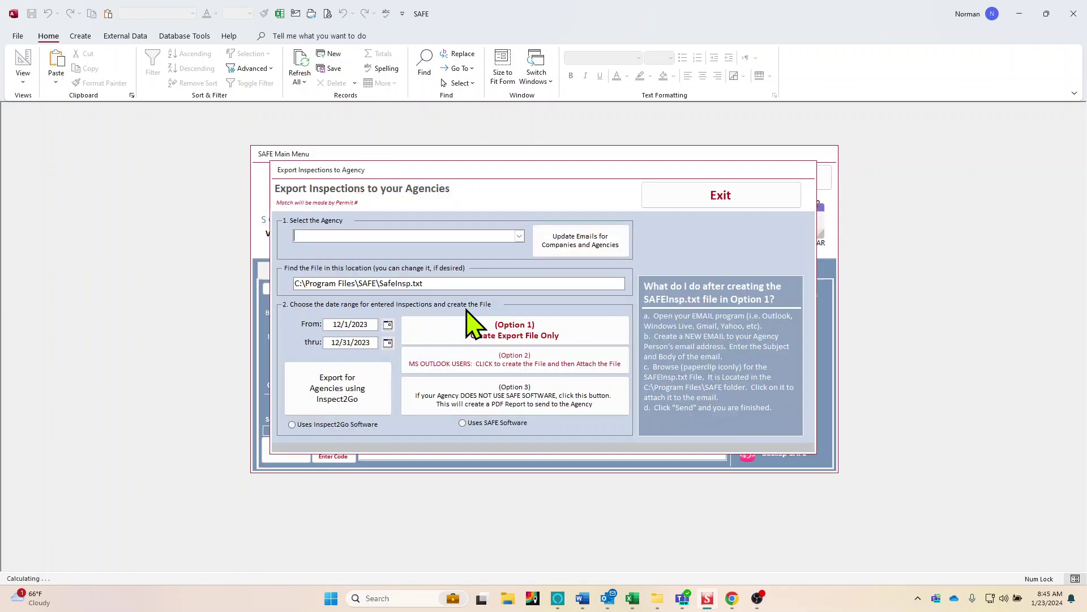
pyautogui.click(519, 236)
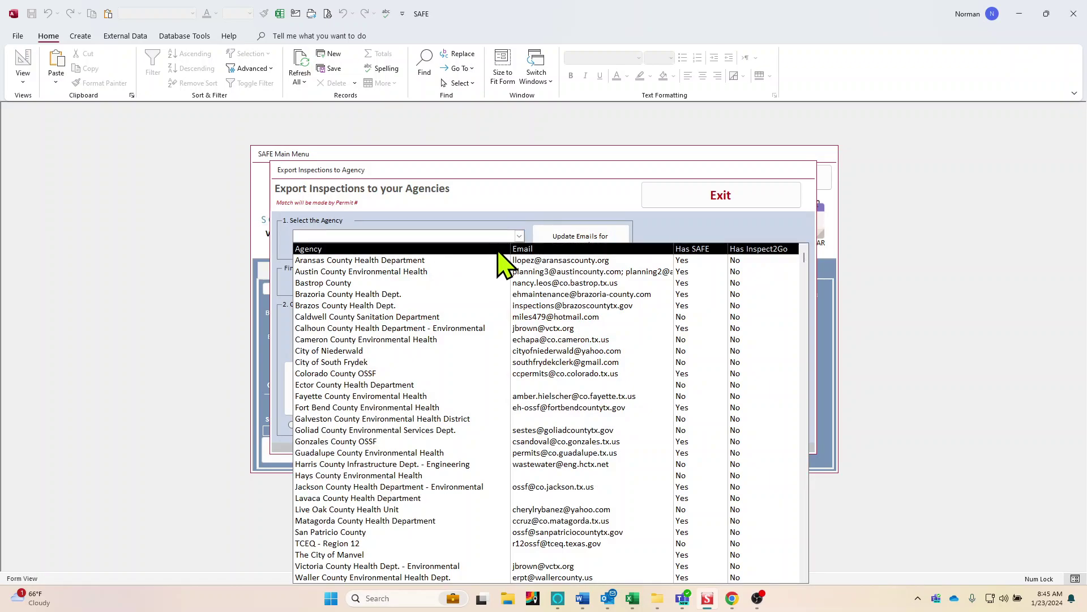
pyautogui.click(488, 407)
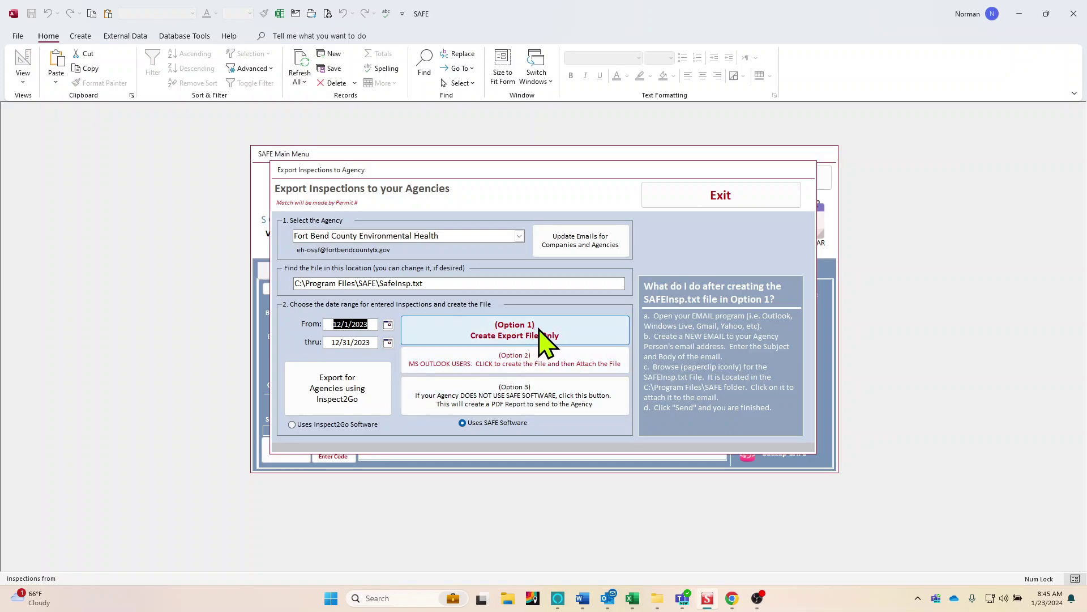
# - Generate the Option 3 PDF Email Report of Fort Bend County inspections, 12/1/2023–12/31/2023
pyautogui.click(508, 392)
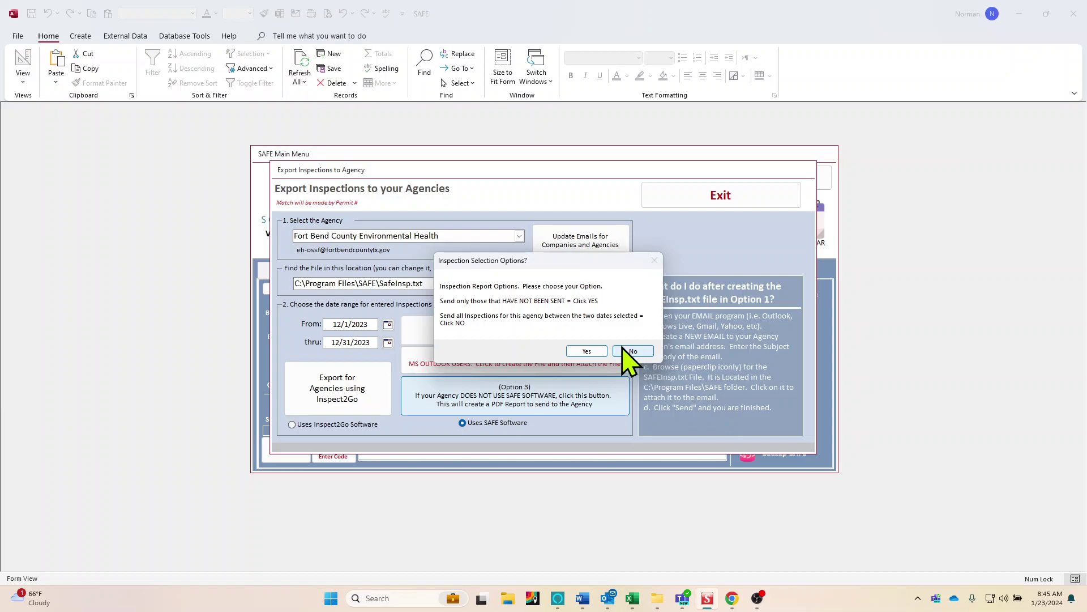
pyautogui.click(588, 351)
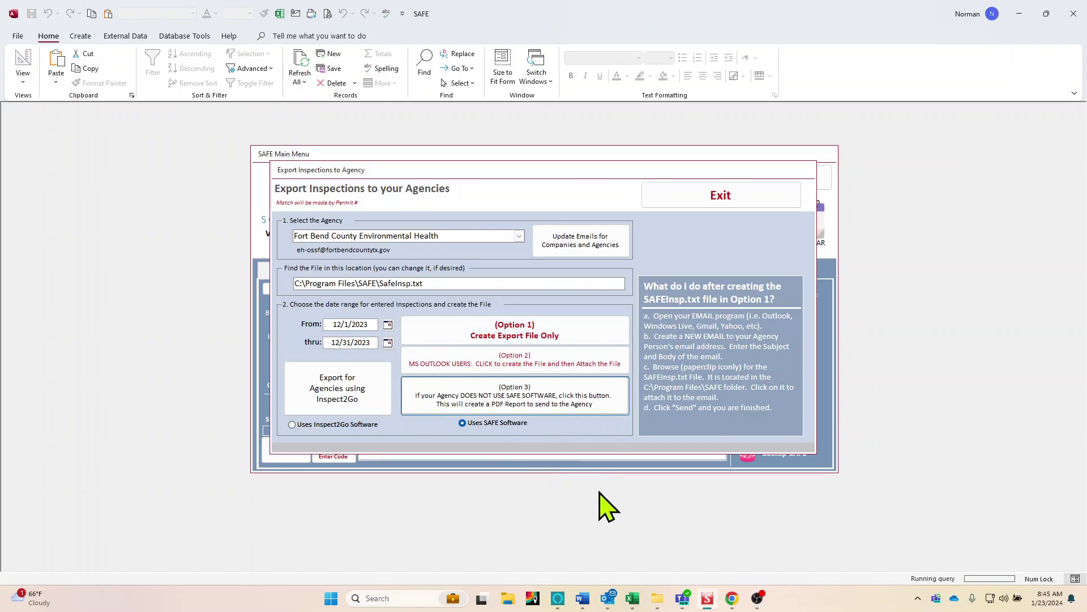
pyautogui.moveTo(632, 599)
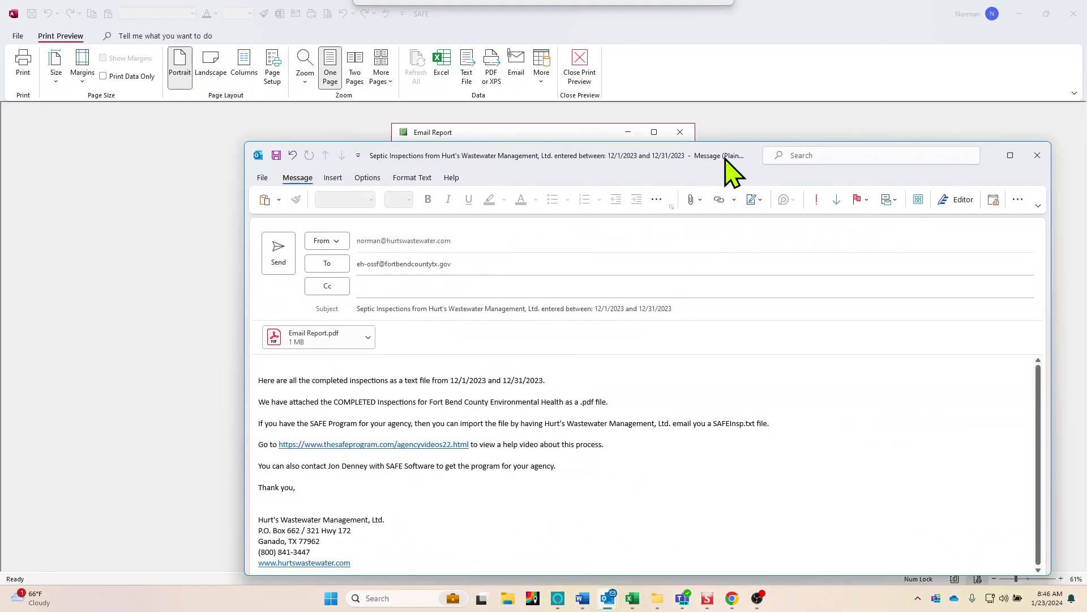
# - Move the new Outlook message window aside to reach the Email Report.pdf attachment
pyautogui.moveTo(729, 170); pyautogui.dragTo(619, 121)
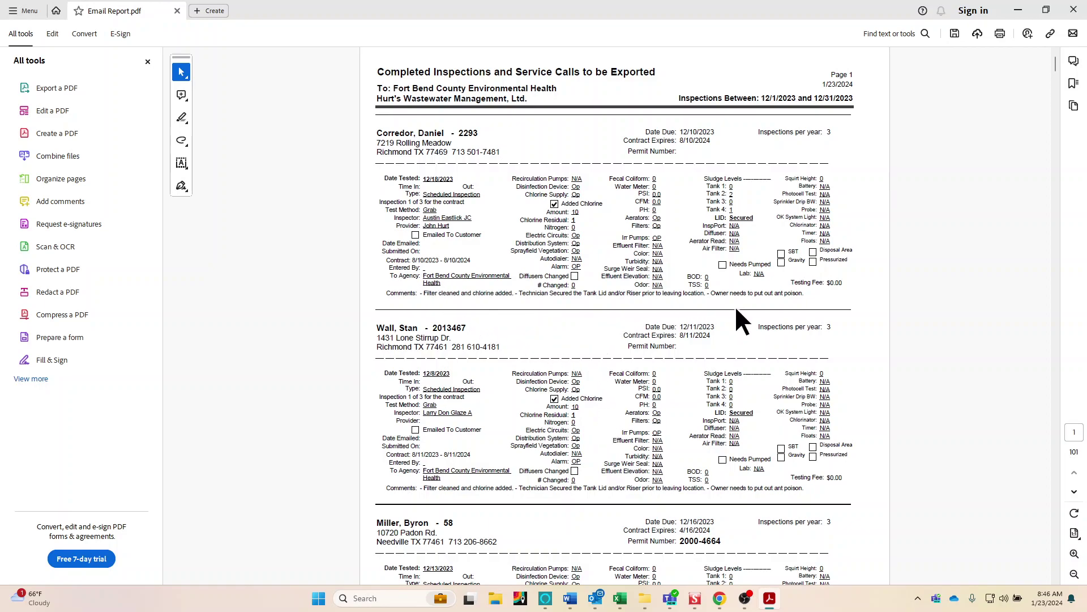
pyautogui.scroll(-1, 713, 357)
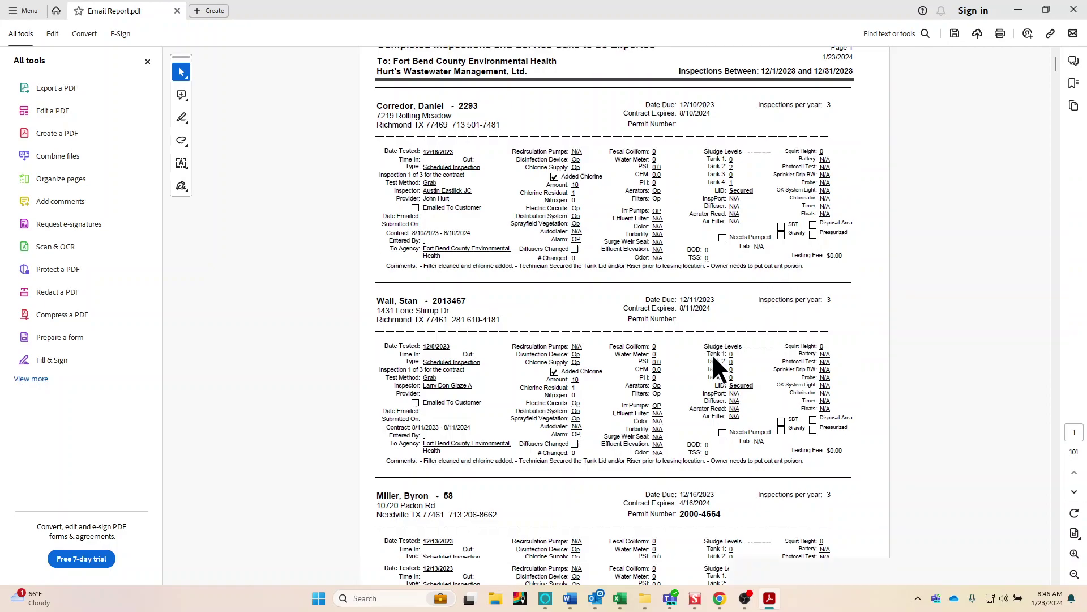
pyautogui.scroll(-6, 712, 457)
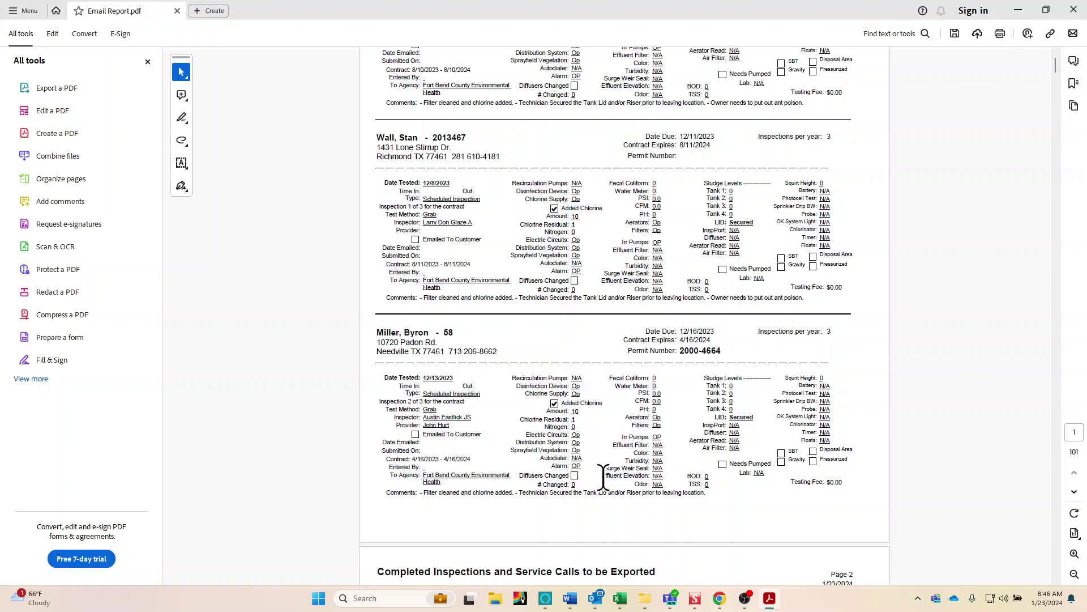
pyautogui.scroll(-1, 604, 478)
pyautogui.scroll(-4, 617, 473)
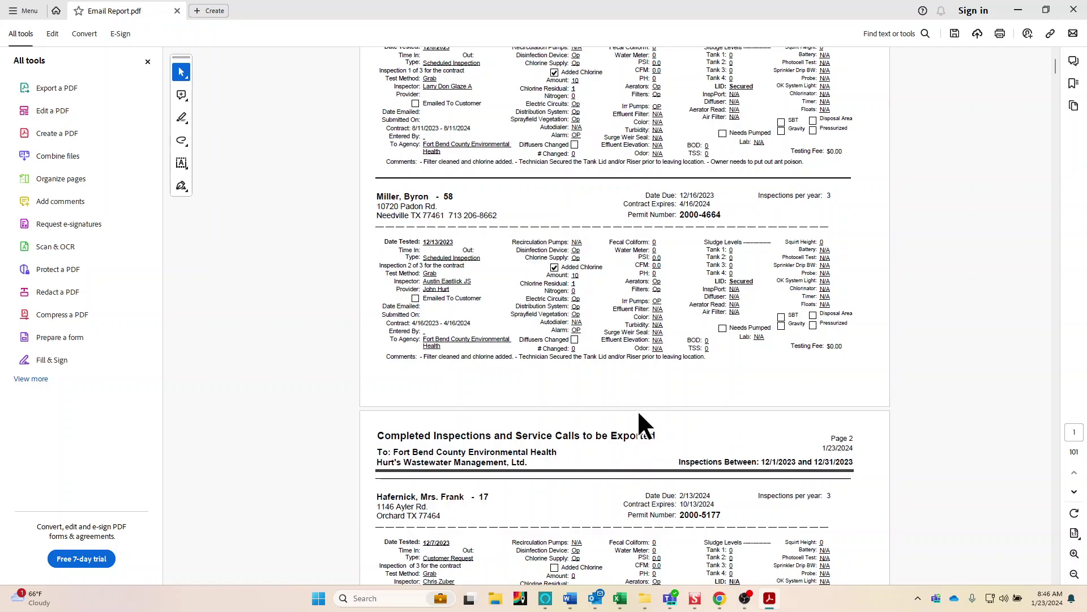
pyautogui.scroll(1, 637, 409)
pyautogui.scroll(10, 634, 406)
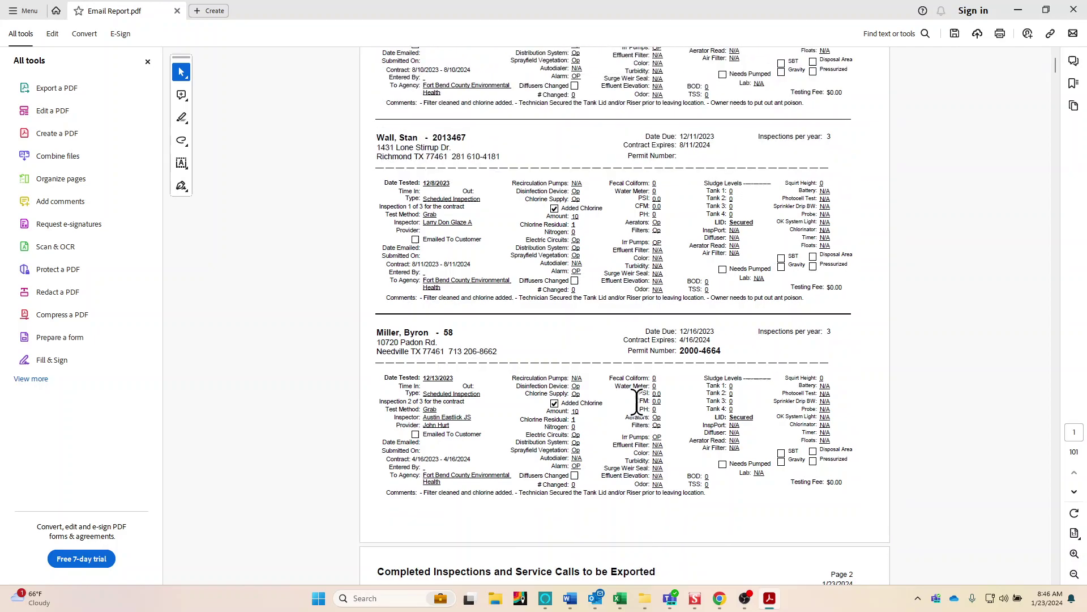